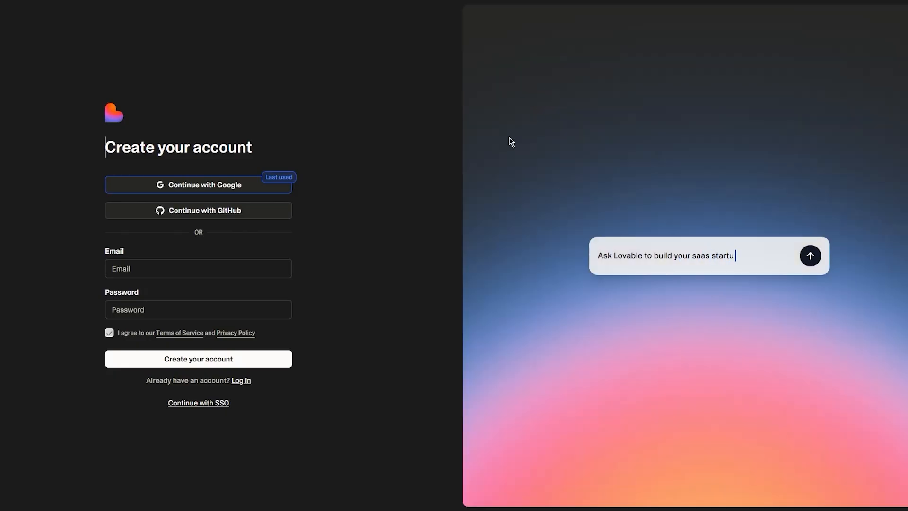
Sign in with the Google account and open the workspace account menu.
{"action": "left_click", "coordinate": [214, 183]}
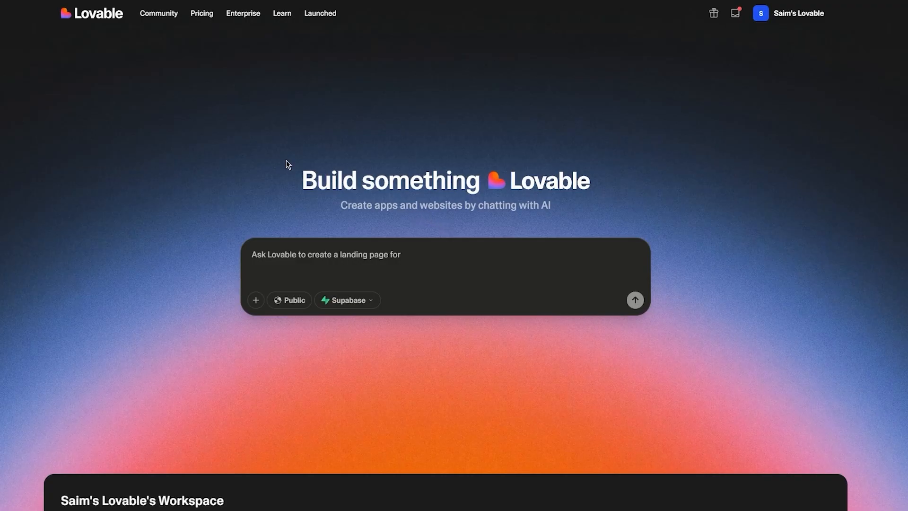
{"action": "left_click", "coordinate": [763, 16]}
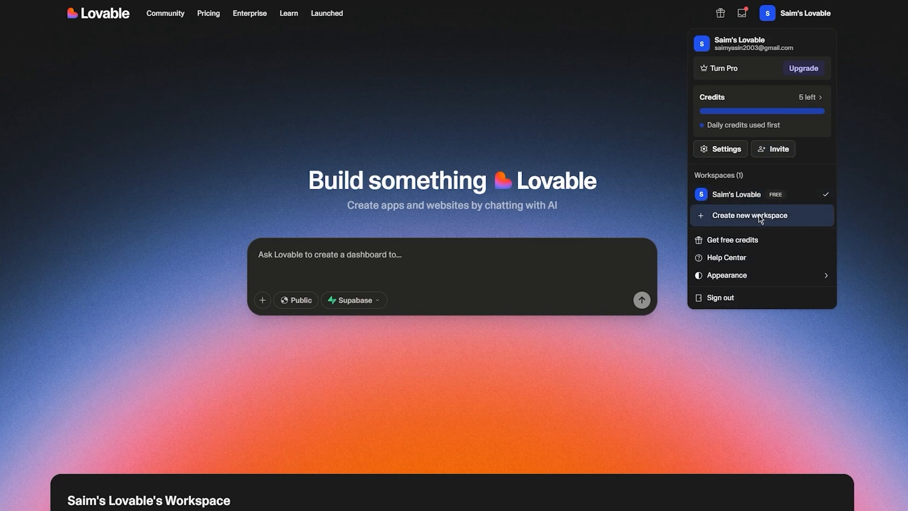
{"action": "mouse_move", "coordinate": [697, 276]}
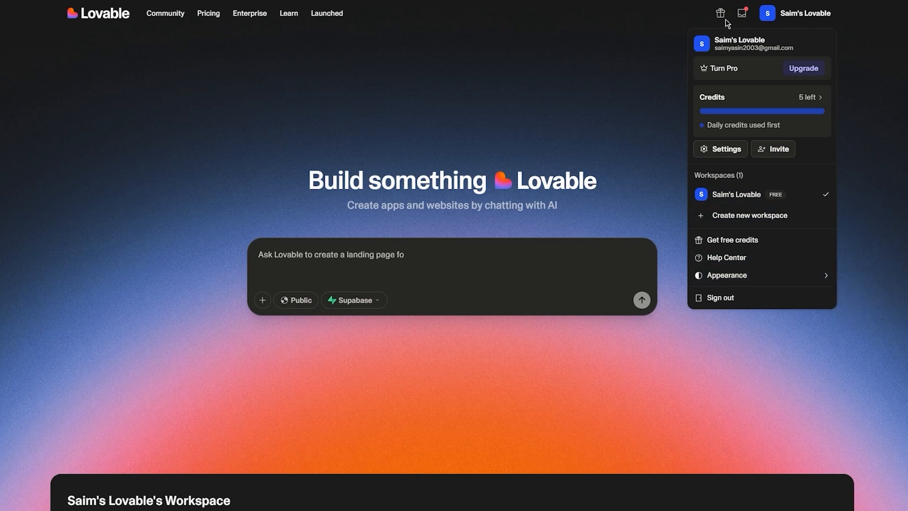
Look through the What's new announcements and the Inbox, and close the notifications.
{"action": "left_click", "coordinate": [742, 14]}
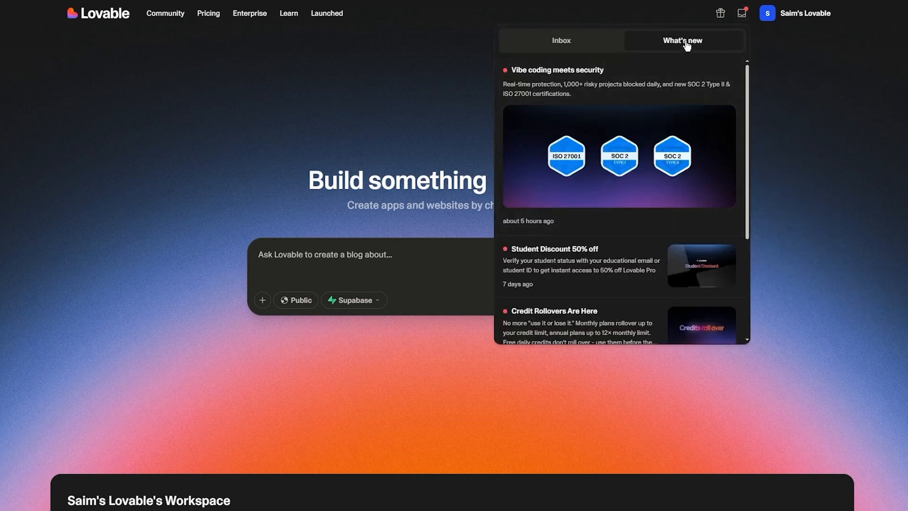
{"action": "scroll", "coordinate": [578, 89], "scroll_direction": "down", "scroll_amount": 4}
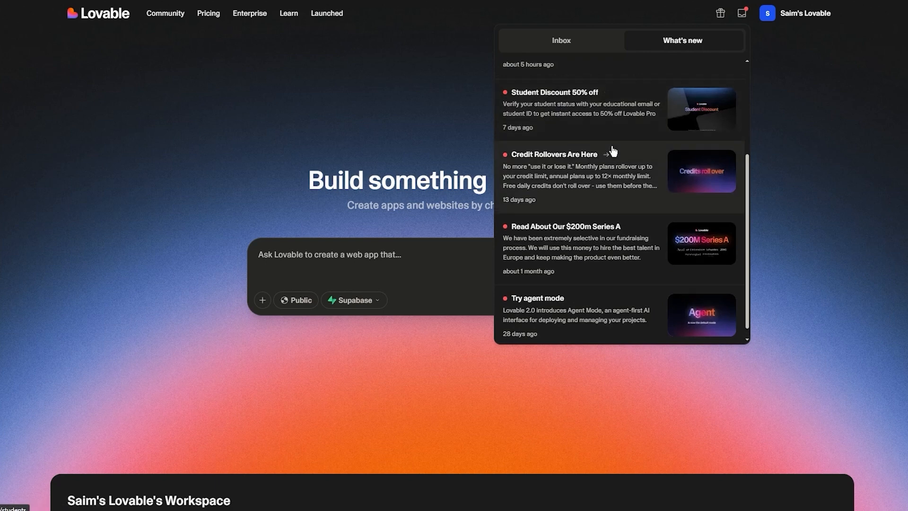
{"action": "scroll", "coordinate": [608, 207], "scroll_direction": "up", "scroll_amount": 4}
{"action": "left_click", "coordinate": [609, 41]}
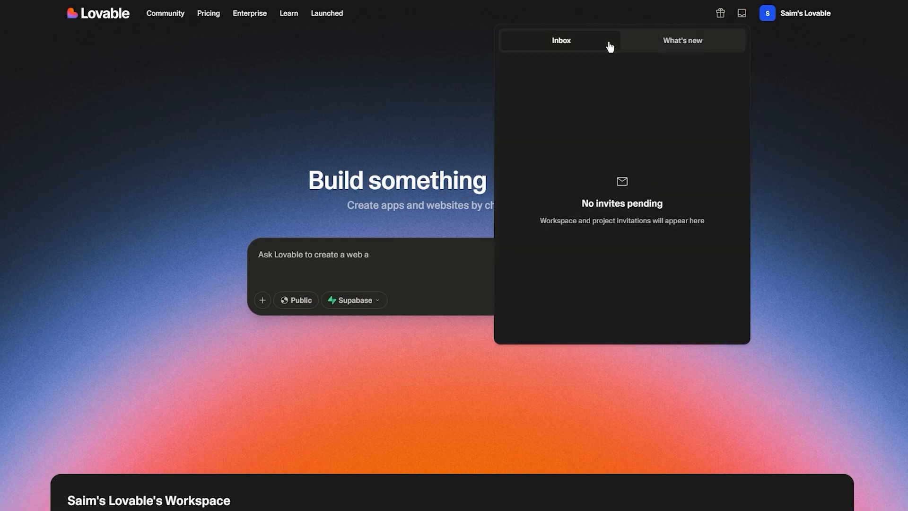
{"action": "left_click", "coordinate": [810, 117]}
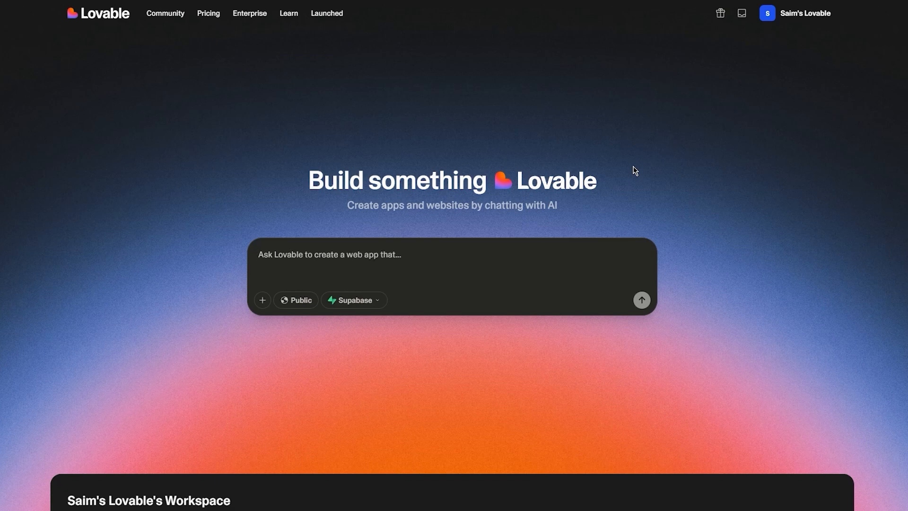
Look over the workspace projects and the community templates on the home page.
{"action": "scroll", "coordinate": [707, 239], "scroll_direction": "down", "scroll_amount": 9}
{"action": "scroll", "coordinate": [233, 242], "scroll_direction": "down", "scroll_amount": 3}
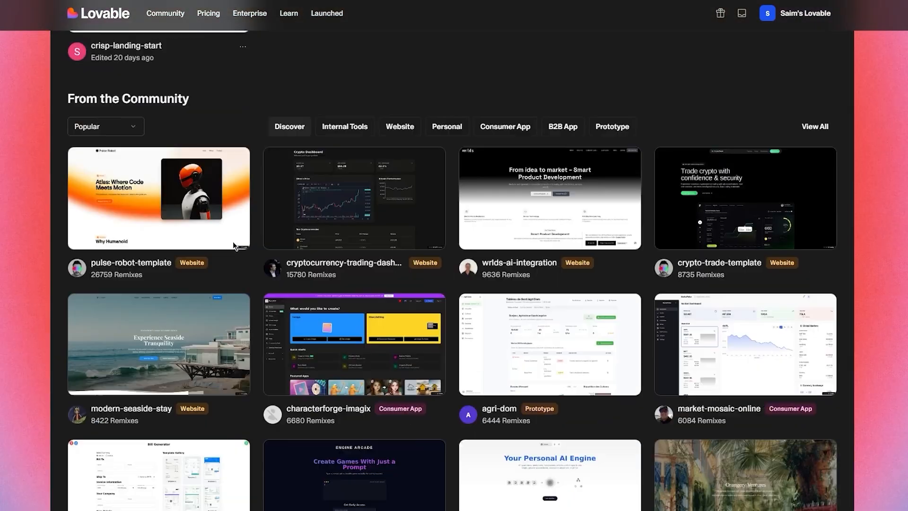
{"action": "scroll", "coordinate": [248, 227], "scroll_direction": "up", "scroll_amount": 5}
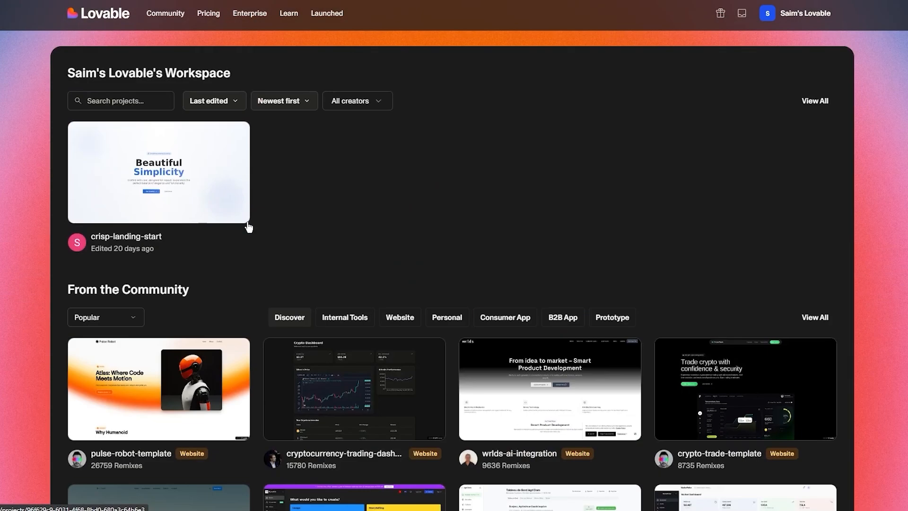
{"action": "scroll", "coordinate": [255, 227], "scroll_direction": "up", "scroll_amount": 8}
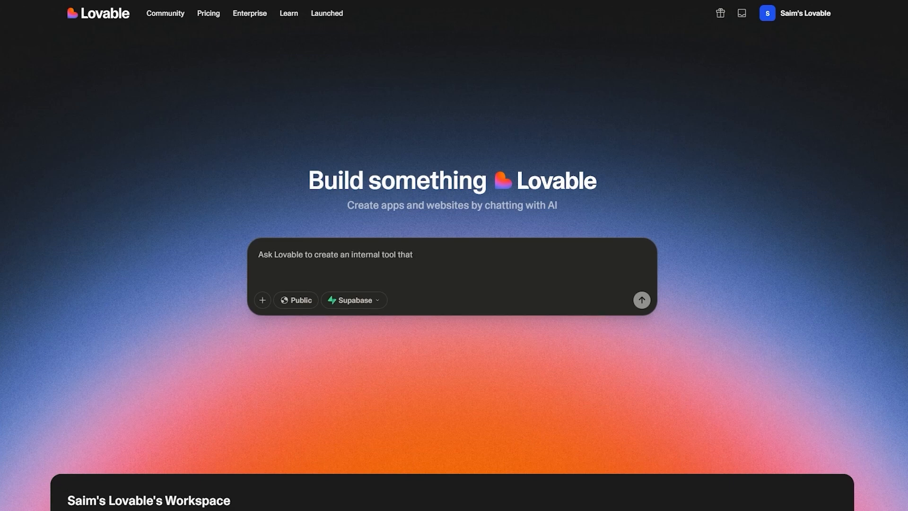
Write the prompt "e-commerce shop with product listings and a checkout page, dark, gothic, rustic, minimalistic, animated".
{"action": "right_click", "coordinate": [380, 252]}
{"action": "left_click", "coordinate": [428, 343]}
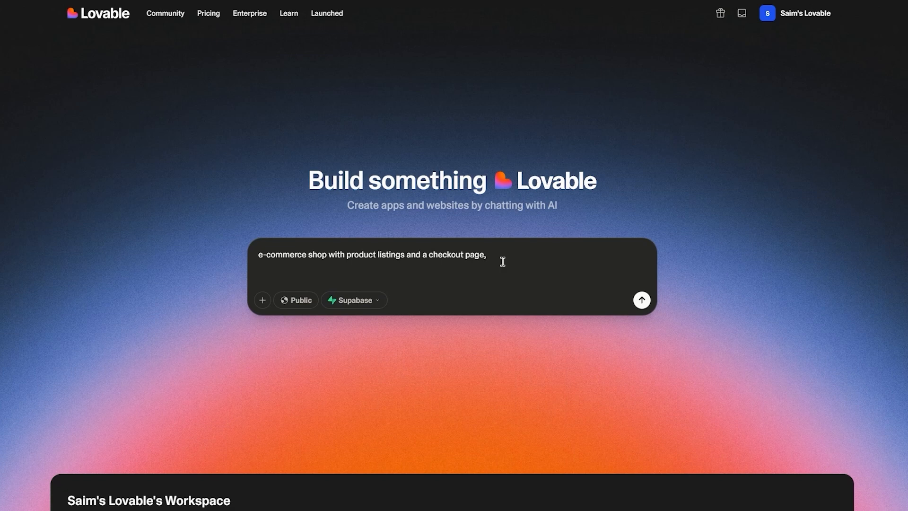
{"action": "type", "text": ", dark, gothic, rustic, minimalistic, anim"}
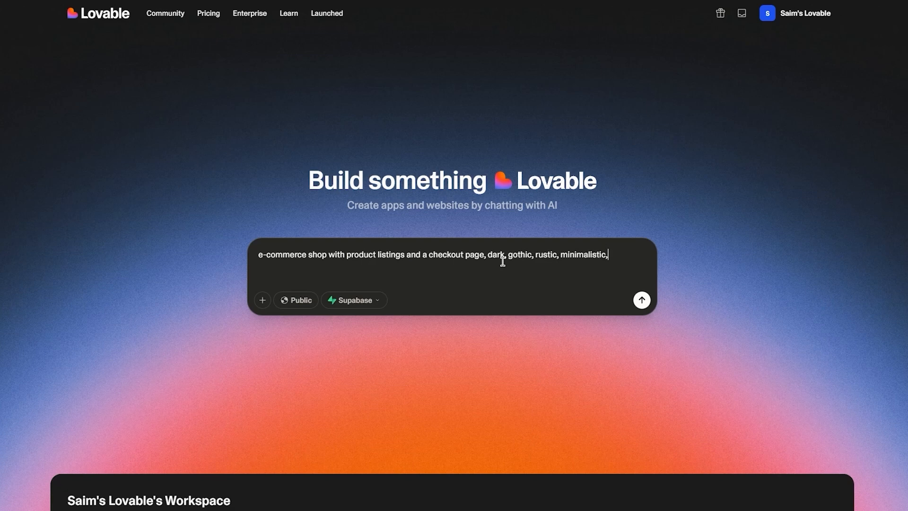
{"action": "type", "text": "ated"}
Check the Supabase and attachment options and submit the shop prompt to start generating the project.
{"action": "left_click", "coordinate": [363, 301]}
{"action": "left_click", "coordinate": [356, 304]}
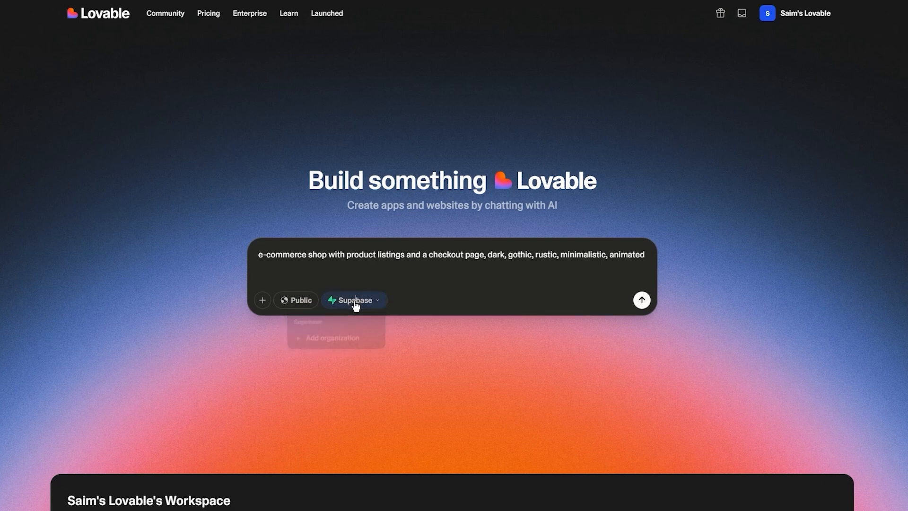
{"action": "left_click", "coordinate": [262, 302]}
{"action": "left_click", "coordinate": [262, 301]}
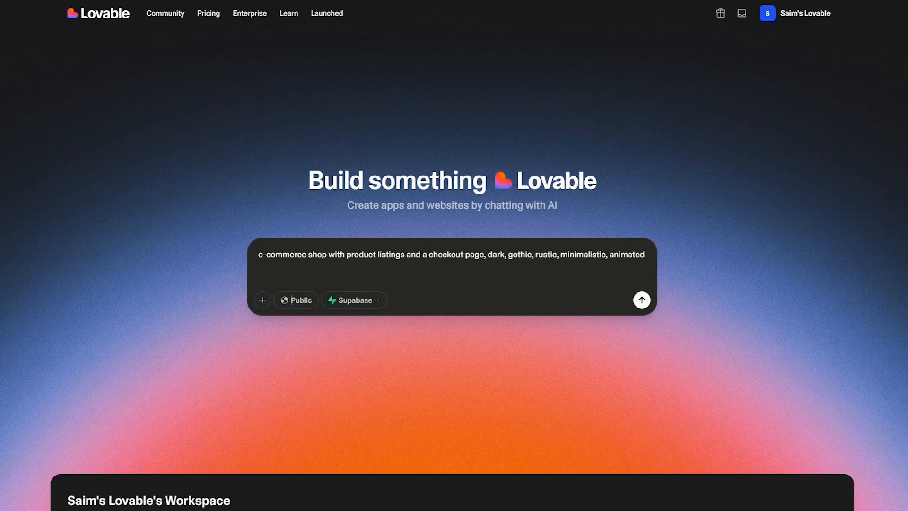
{"action": "key", "text": "Return"}
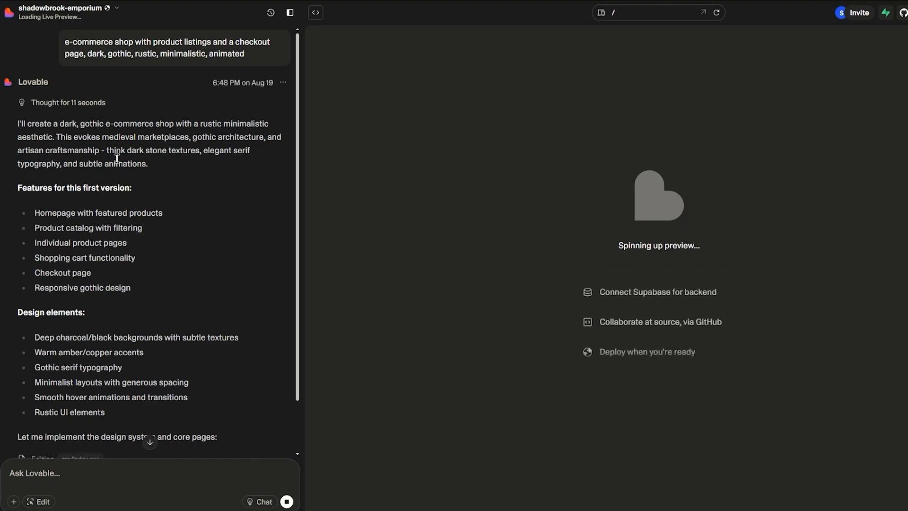
Read the planned first-version features and design elements in the generated response.
{"action": "scroll", "coordinate": [118, 159], "scroll_direction": "down", "scroll_amount": 2}
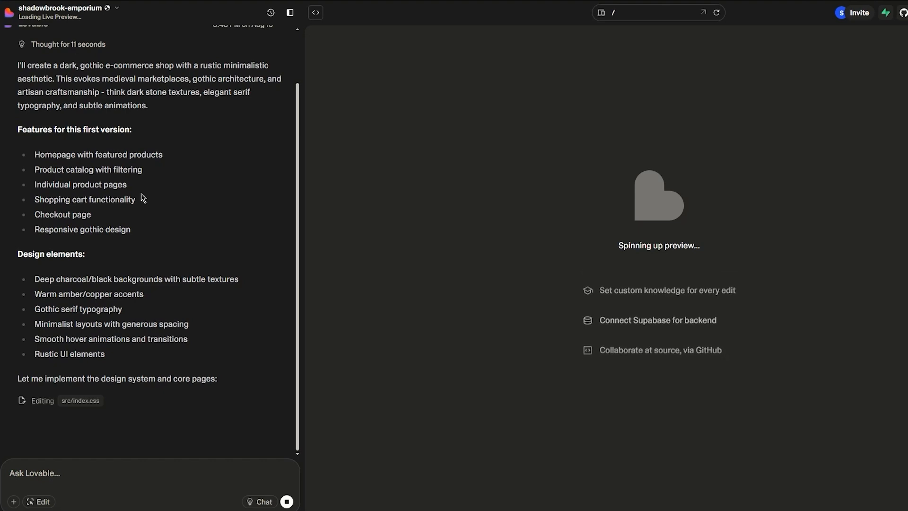
{"action": "left_click_drag", "start_coordinate": [136, 236], "coordinate": [41, 229]}
{"action": "left_click", "coordinate": [201, 257]}
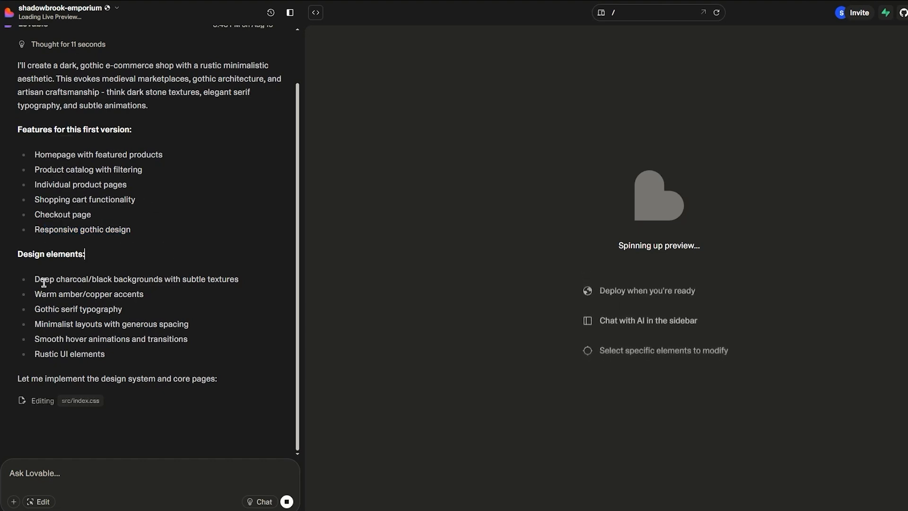
{"action": "left_click_drag", "start_coordinate": [35, 279], "coordinate": [239, 279]}
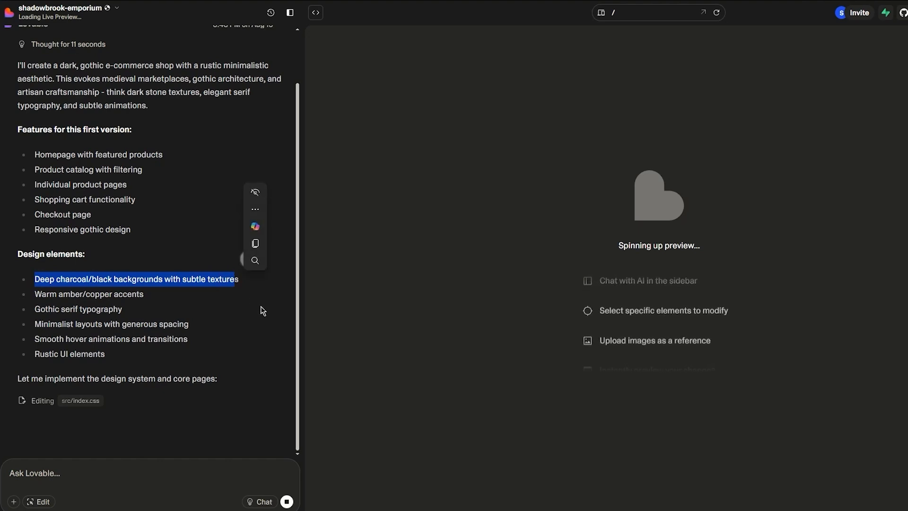
{"action": "left_click", "coordinate": [222, 293]}
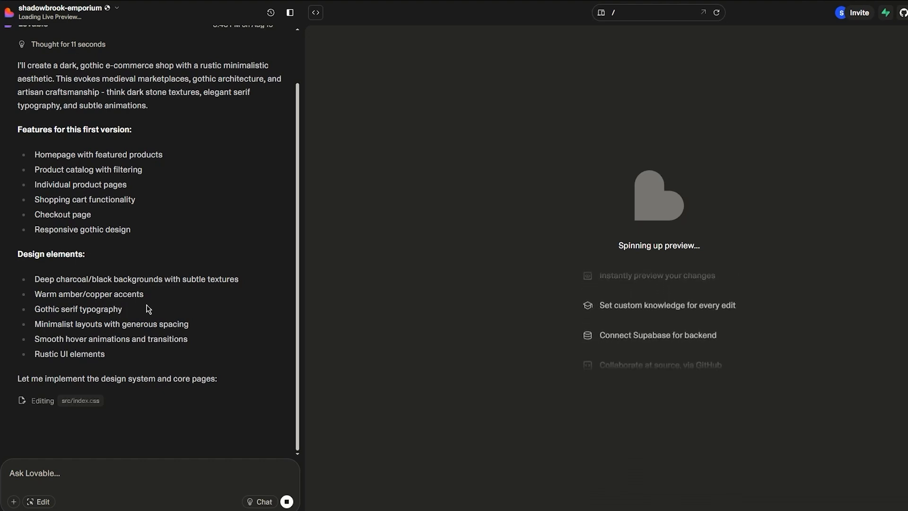
Open the project's code view and examine placeholder.svg and robots.txt in the public folder.
{"action": "left_click", "coordinate": [316, 14]}
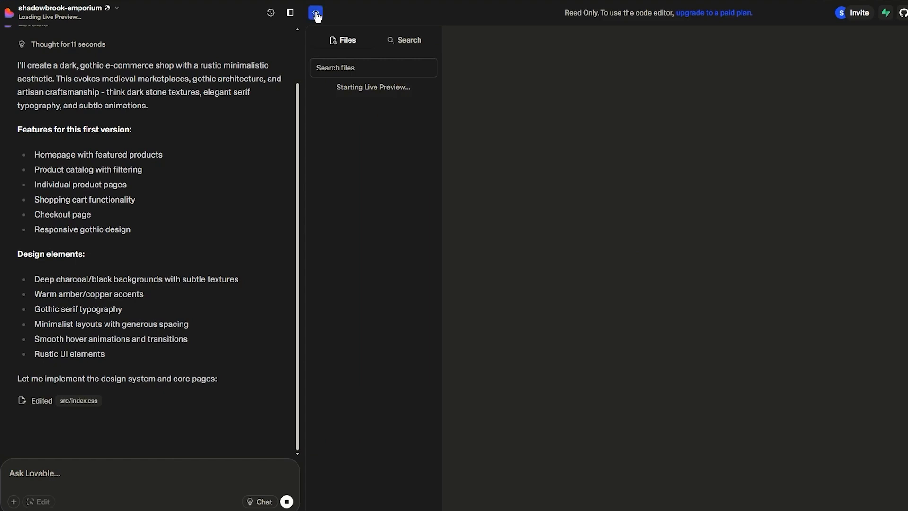
{"action": "left_click", "coordinate": [316, 13]}
{"action": "left_click", "coordinate": [316, 13]}
{"action": "left_click", "coordinate": [316, 14]}
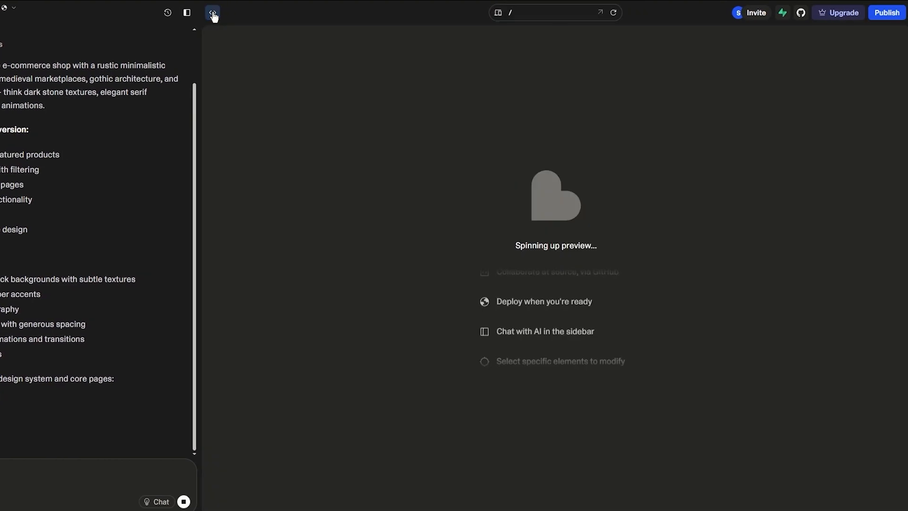
{"action": "left_click", "coordinate": [316, 14]}
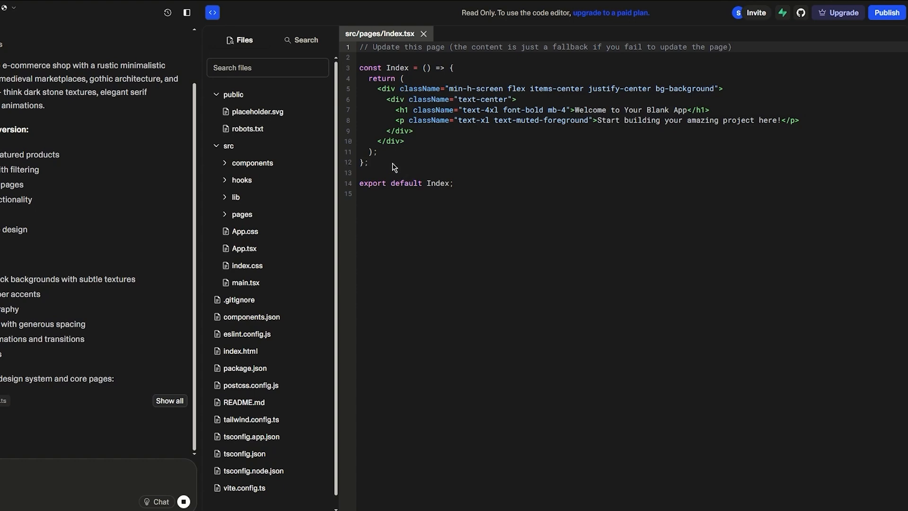
{"action": "scroll", "coordinate": [274, 180], "scroll_direction": "down", "scroll_amount": 2}
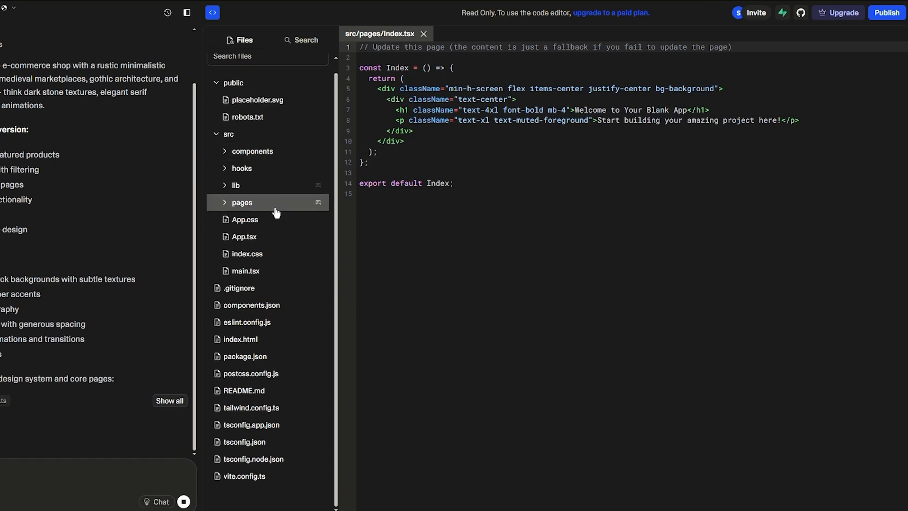
{"action": "scroll", "coordinate": [264, 142], "scroll_direction": "up", "scroll_amount": 2}
{"action": "left_click", "coordinate": [259, 114]}
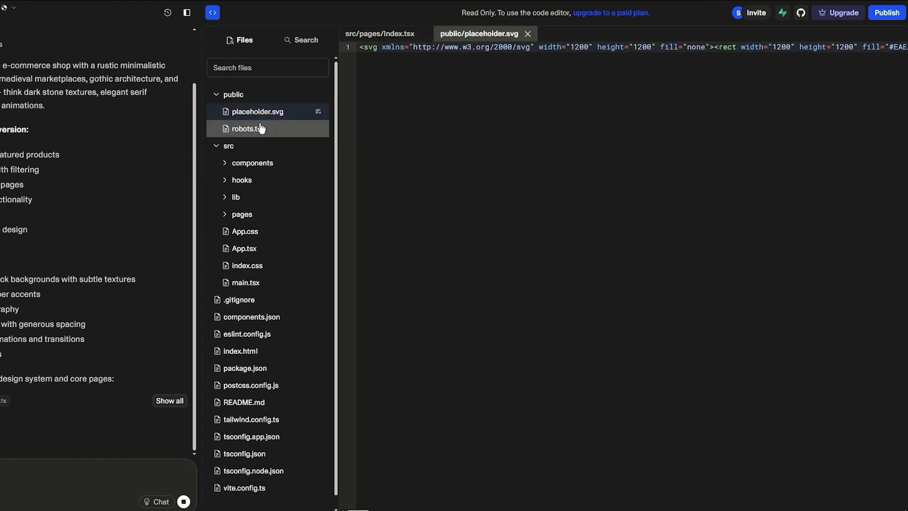
{"action": "left_click", "coordinate": [263, 131]}
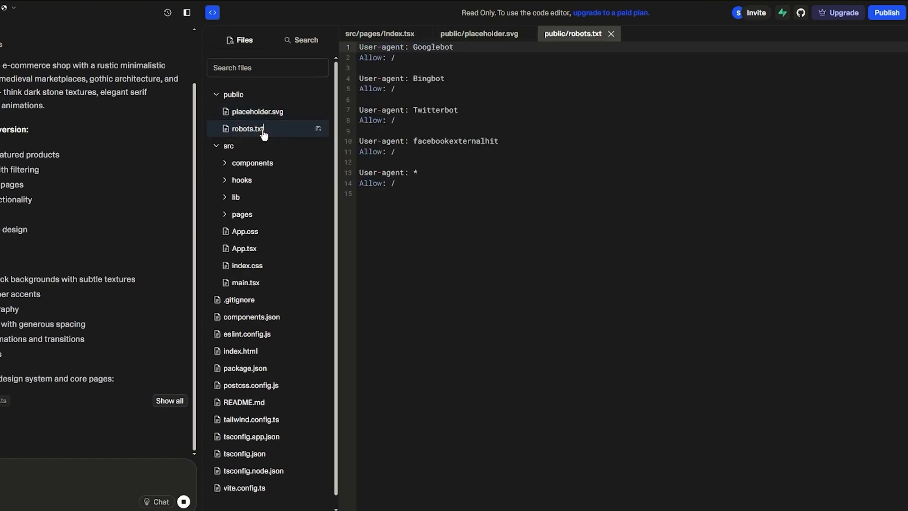
Examine use-toast.ts and use-mobile.tsx in the hooks folder, and collapse the public and src folders.
{"action": "left_click", "coordinate": [267, 182]}
{"action": "left_click", "coordinate": [260, 214]}
{"action": "left_click", "coordinate": [267, 197]}
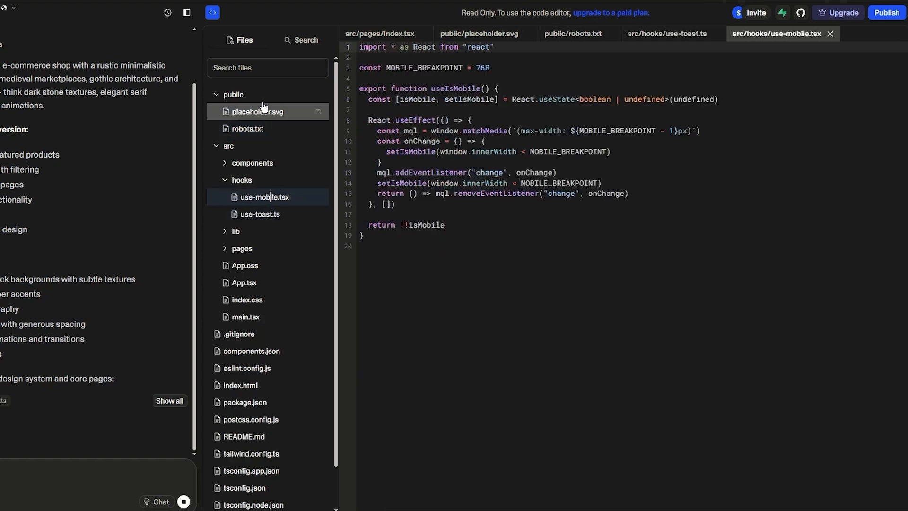
{"action": "scroll", "coordinate": [269, 106], "scroll_direction": "down", "scroll_amount": 2}
{"action": "left_click", "coordinate": [264, 99]}
{"action": "left_click", "coordinate": [239, 112]}
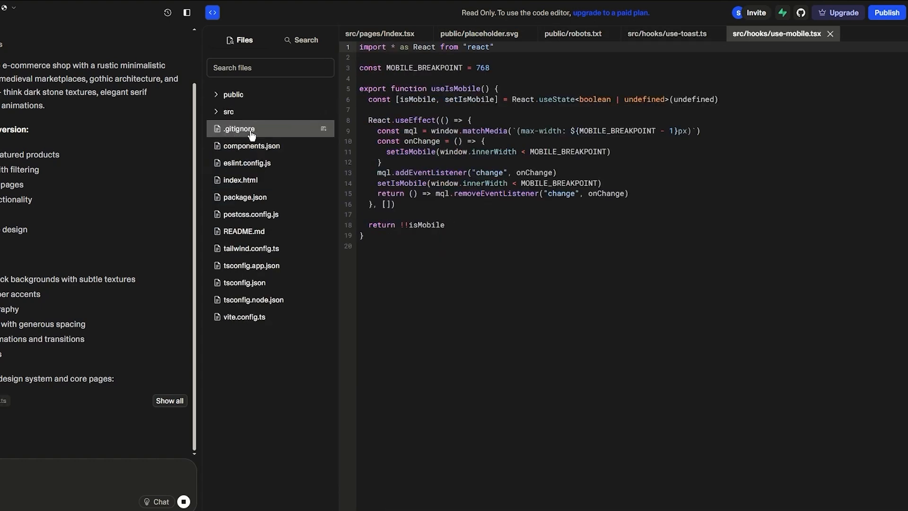
Examine .gitignore, eslint.config.js and postcss.config.js, and return to the site preview.
{"action": "left_click", "coordinate": [251, 130]}
{"action": "left_click", "coordinate": [259, 166]}
{"action": "left_click", "coordinate": [270, 214]}
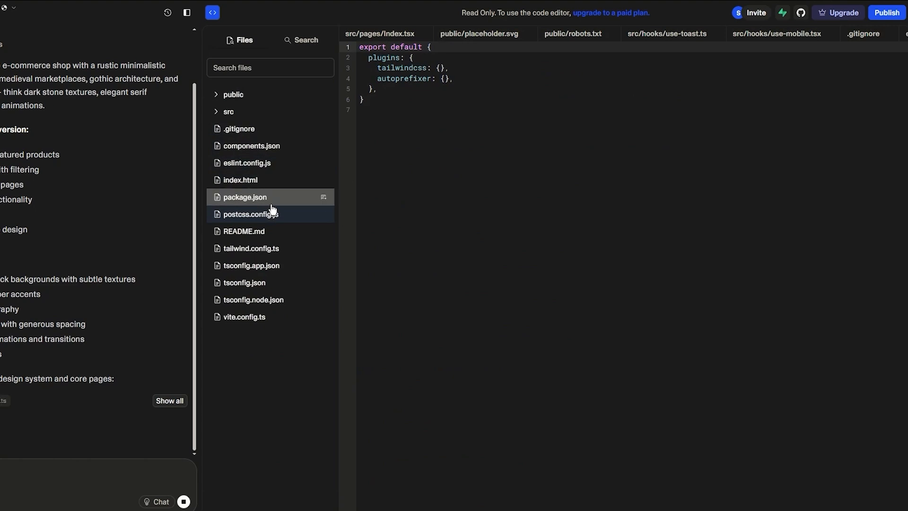
{"action": "left_click", "coordinate": [212, 13]}
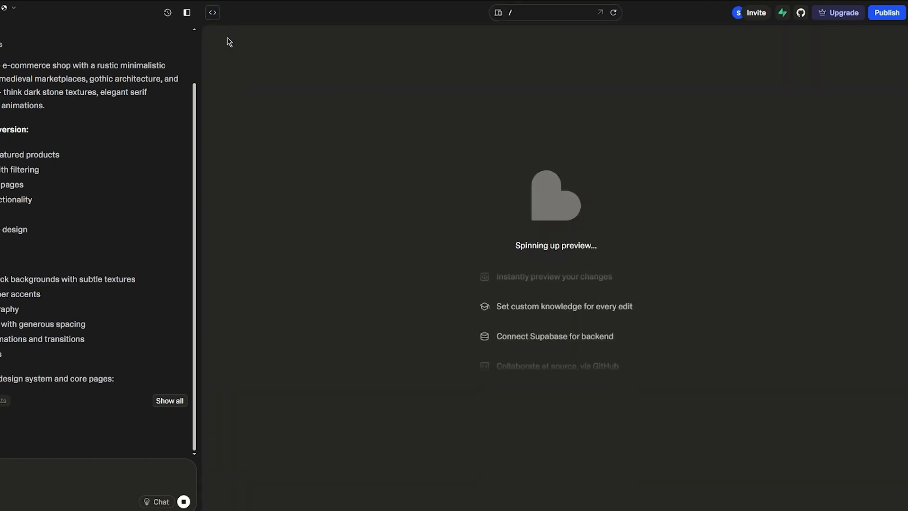
Reopen the code view and inspect the open placeholder.svg, robots.txt and use-toast.ts files.
{"action": "left_click", "coordinate": [212, 11]}
{"action": "left_click", "coordinate": [524, 33]}
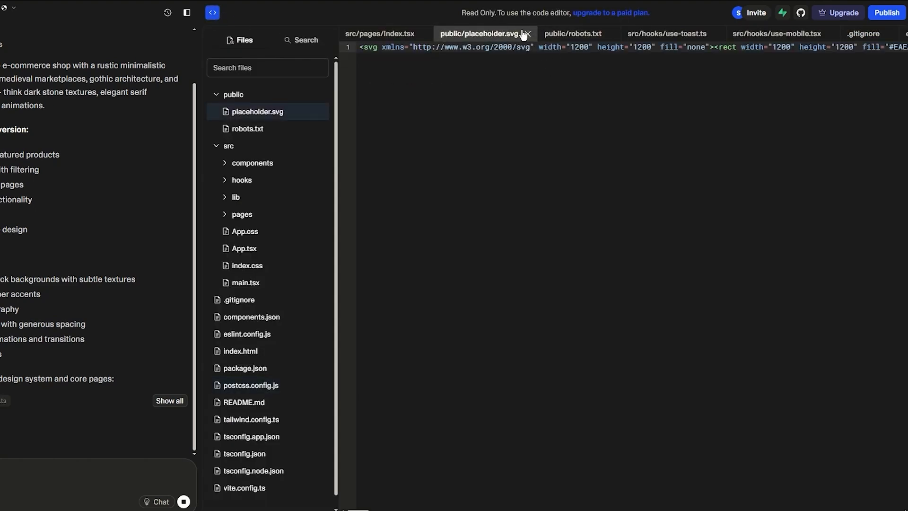
{"action": "left_click", "coordinate": [579, 36]}
{"action": "left_click", "coordinate": [656, 36]}
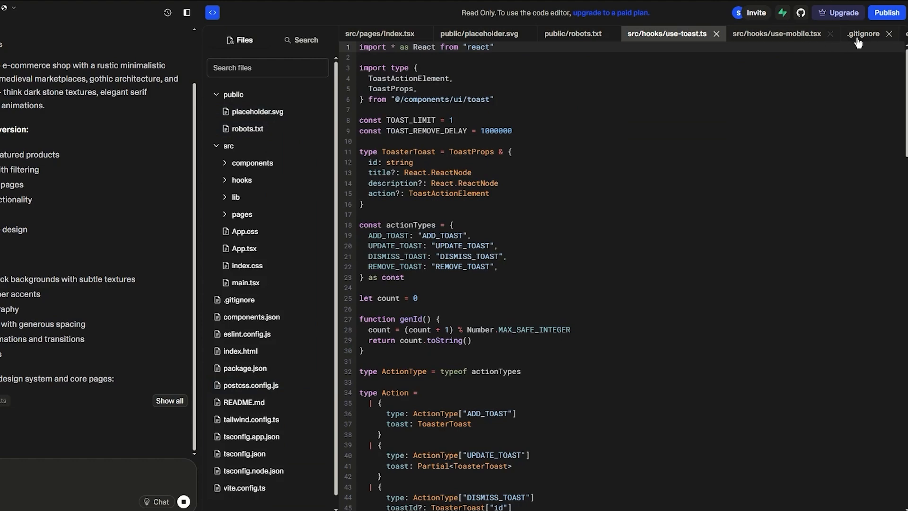
{"action": "scroll", "coordinate": [463, 161], "scroll_direction": "down", "scroll_amount": 20}
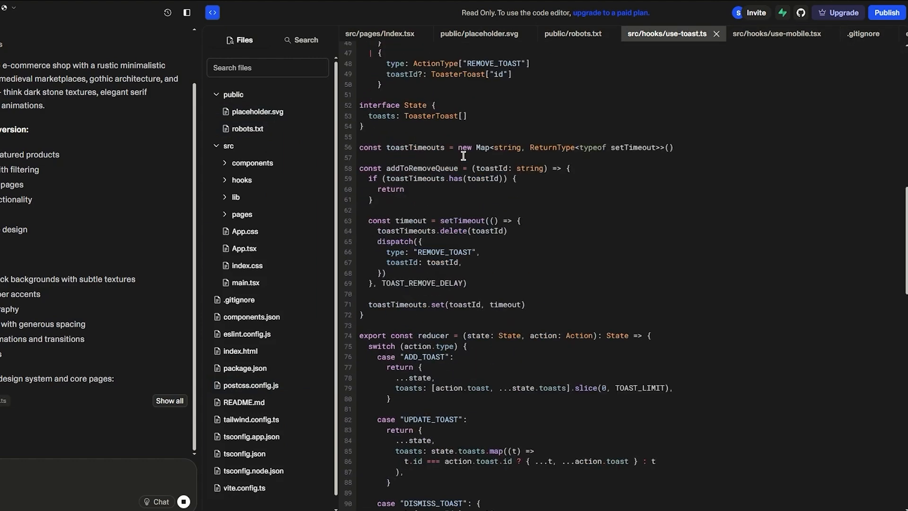
Expand the list of edited files in the chat, review the response and return to the site preview.
{"action": "left_click", "coordinate": [169, 401]}
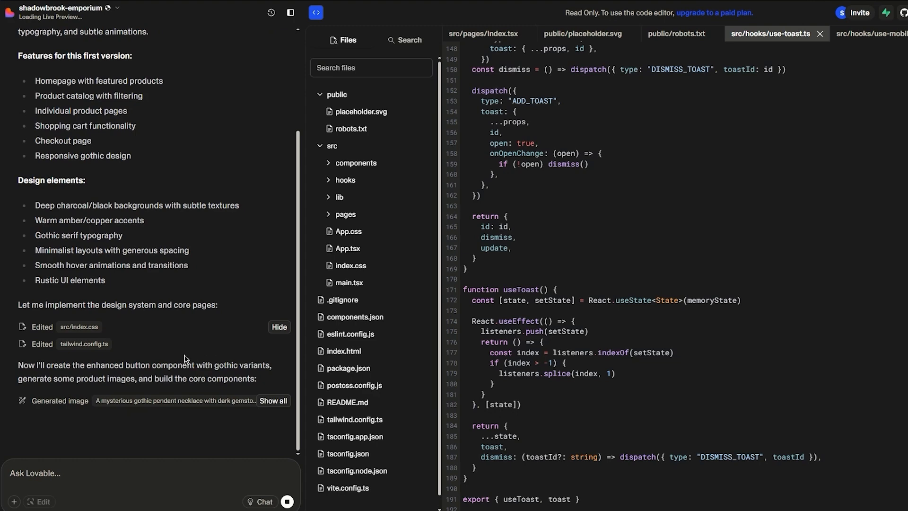
{"action": "scroll", "coordinate": [223, 363], "scroll_direction": "up", "scroll_amount": 3}
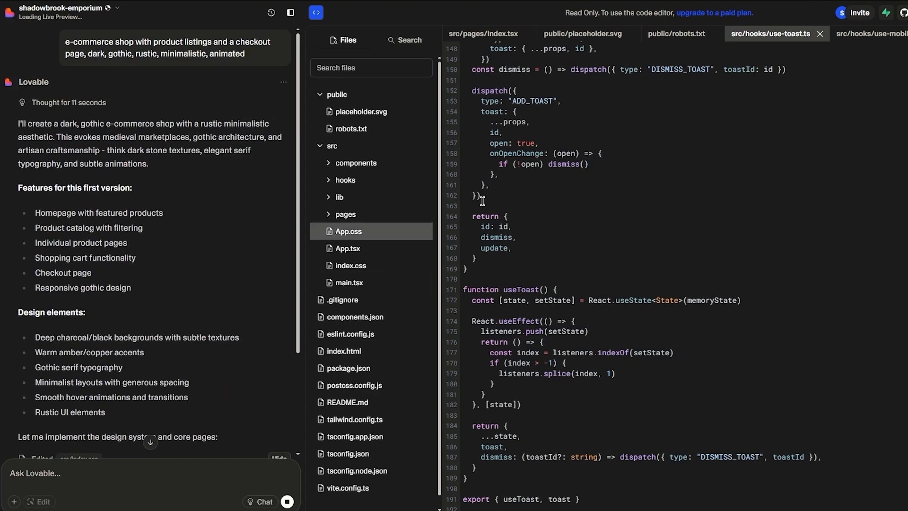
{"action": "left_click", "coordinate": [316, 13]}
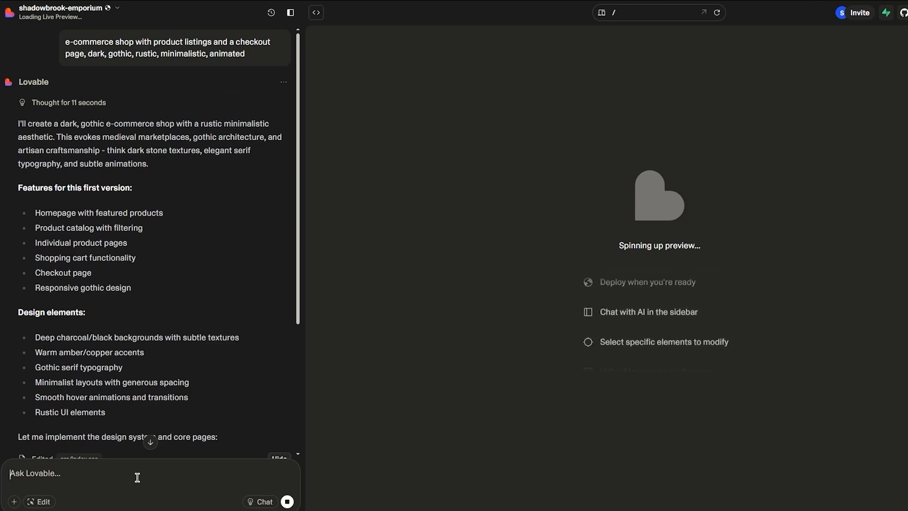
Try the visual Edit mode and review the build progress in the chat.
{"action": "left_click", "coordinate": [43, 502]}
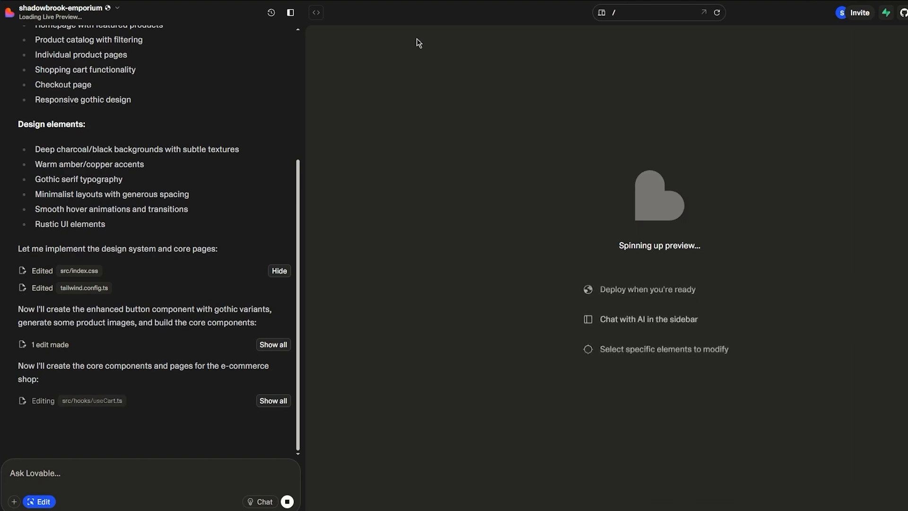
{"action": "scroll", "coordinate": [284, 125], "scroll_direction": "up", "scroll_amount": 4}
{"action": "scroll", "coordinate": [222, 127], "scroll_direction": "down", "scroll_amount": 4}
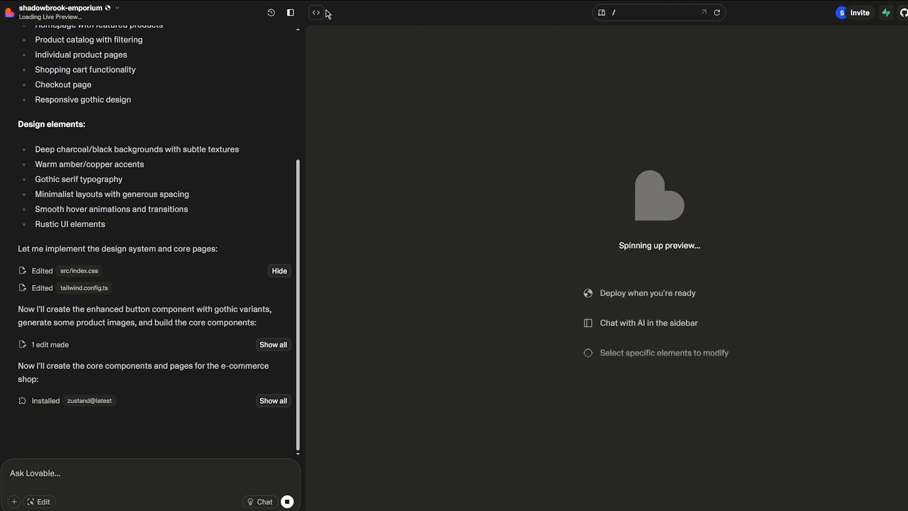
Reopen the code view, look through the project file tree and use-toast.ts, and return to the site preview.
{"action": "left_click", "coordinate": [316, 12]}
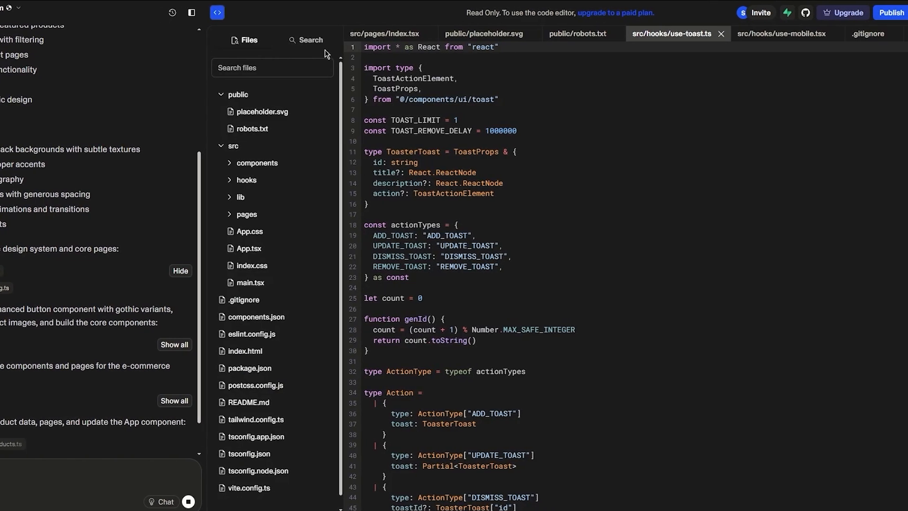
{"action": "scroll", "coordinate": [279, 289], "scroll_direction": "down", "scroll_amount": 1}
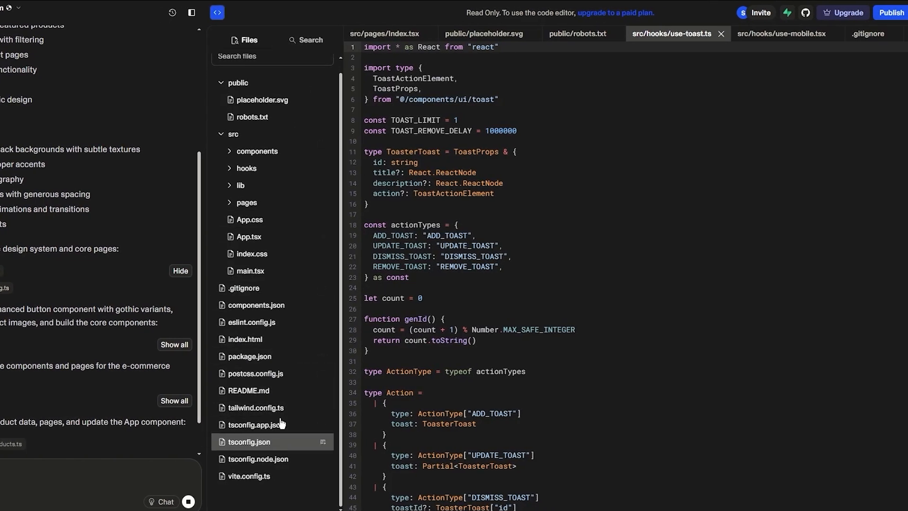
{"action": "scroll", "coordinate": [284, 356], "scroll_direction": "up", "scroll_amount": 1}
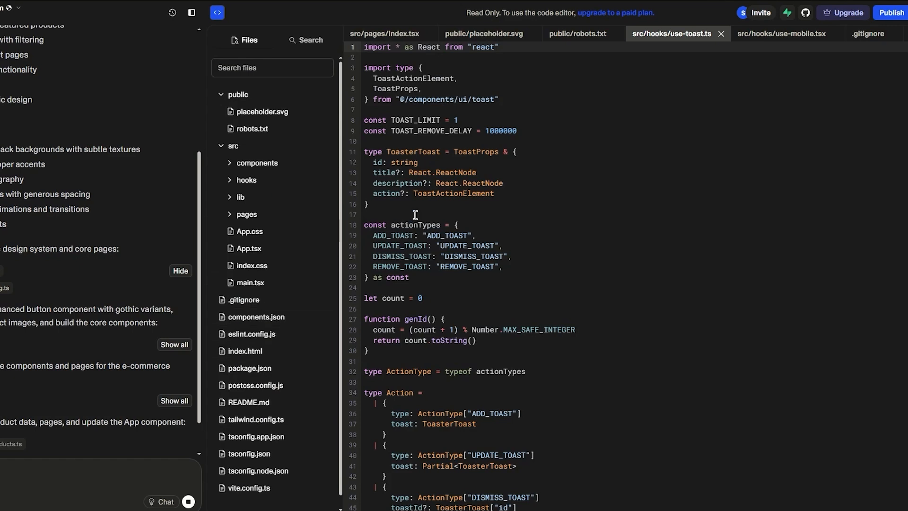
{"action": "left_click", "coordinate": [426, 172]}
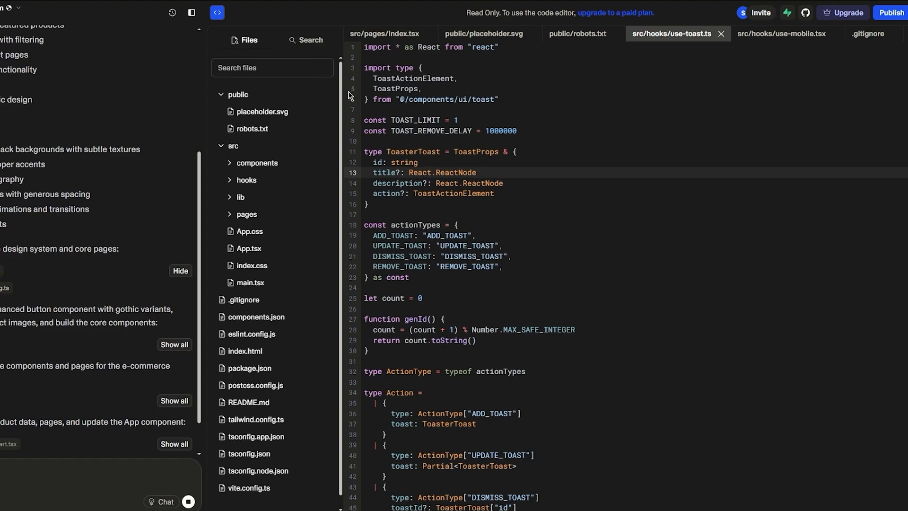
{"action": "scroll", "coordinate": [70, 265], "scroll_direction": "down", "scroll_amount": 2}
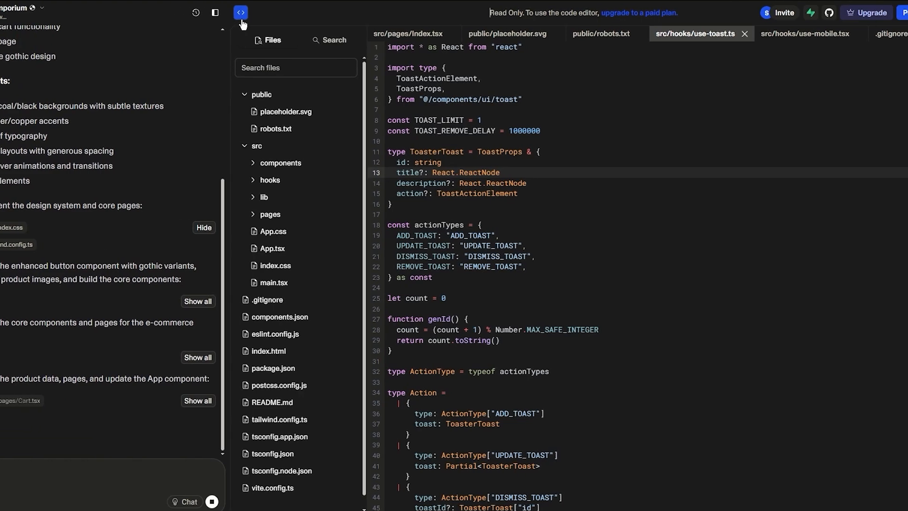
{"action": "left_click", "coordinate": [313, 13]}
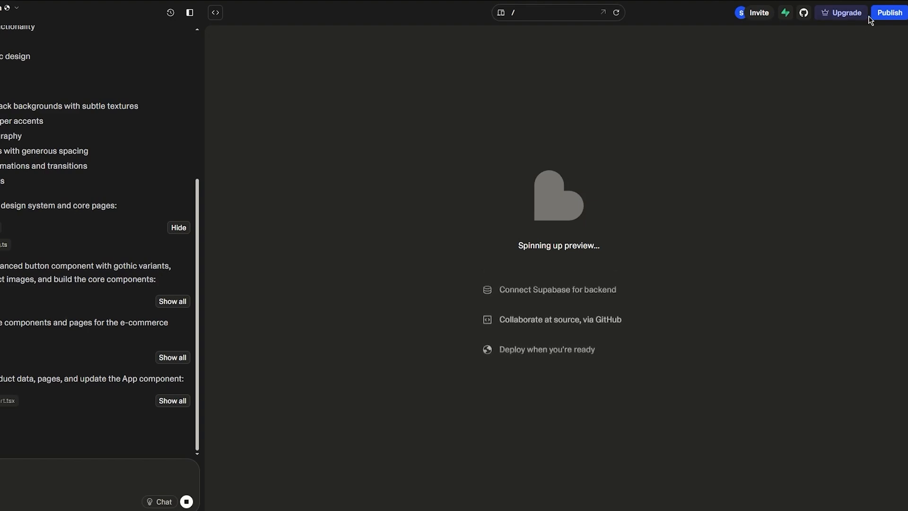
Open the project's preview address from the publish options, check the page and return to the project.
{"action": "left_click", "coordinate": [890, 13]}
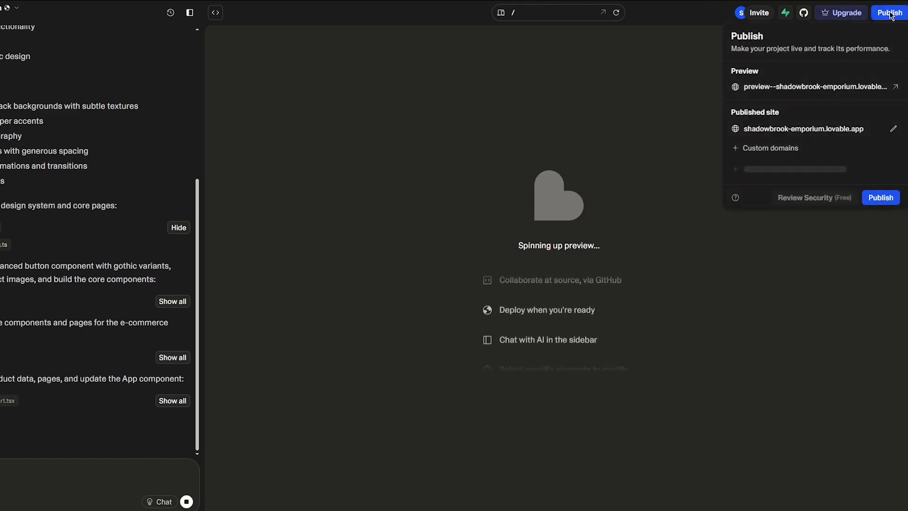
{"action": "left_click", "coordinate": [895, 87]}
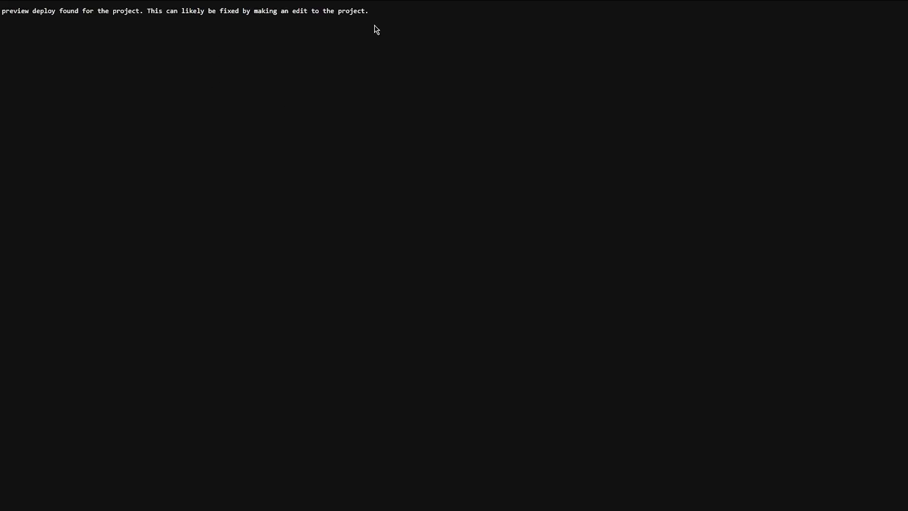
{"action": "left_click_drag", "start_coordinate": [405, 11], "coordinate": [113, 28]}
{"action": "left_click", "coordinate": [150, 104]}
{"action": "left_click", "coordinate": [76, 0]}
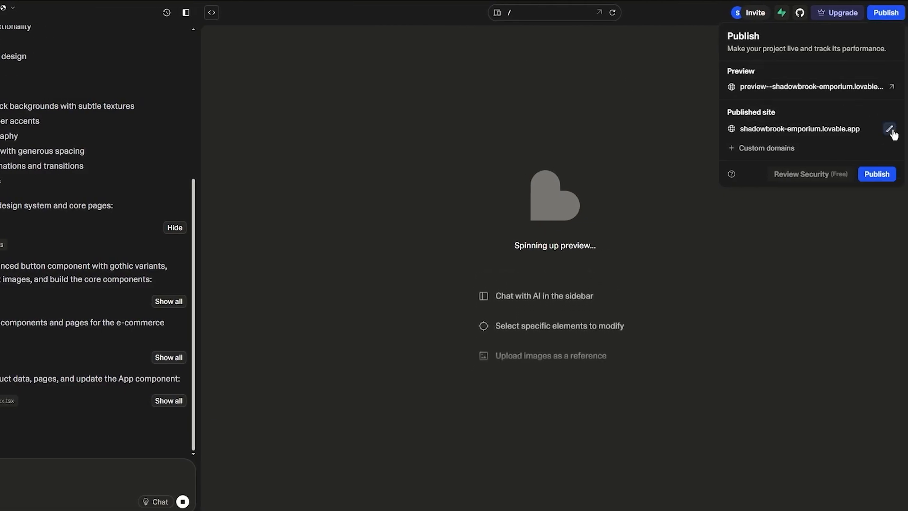
Inspect the project rename dialog and the custom domain settings from the publish options, closing both without changes.
{"action": "left_click", "coordinate": [889, 129]}
{"action": "left_click", "coordinate": [477, 270]}
{"action": "left_click", "coordinate": [464, 253]}
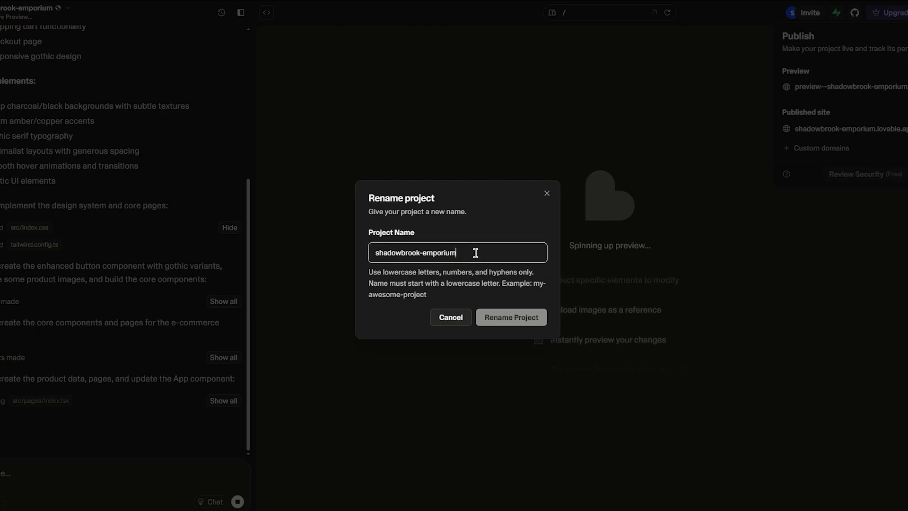
{"action": "left_click", "coordinate": [520, 197]}
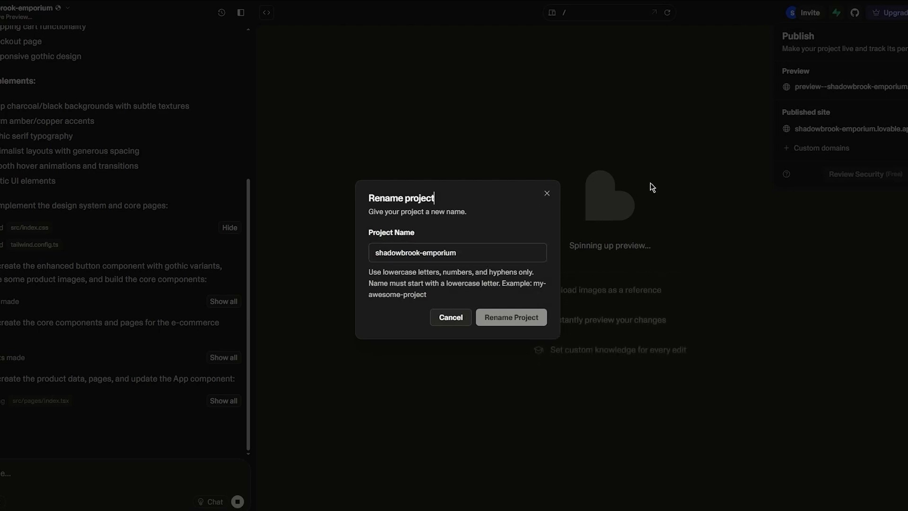
{"action": "left_click", "coordinate": [547, 193]}
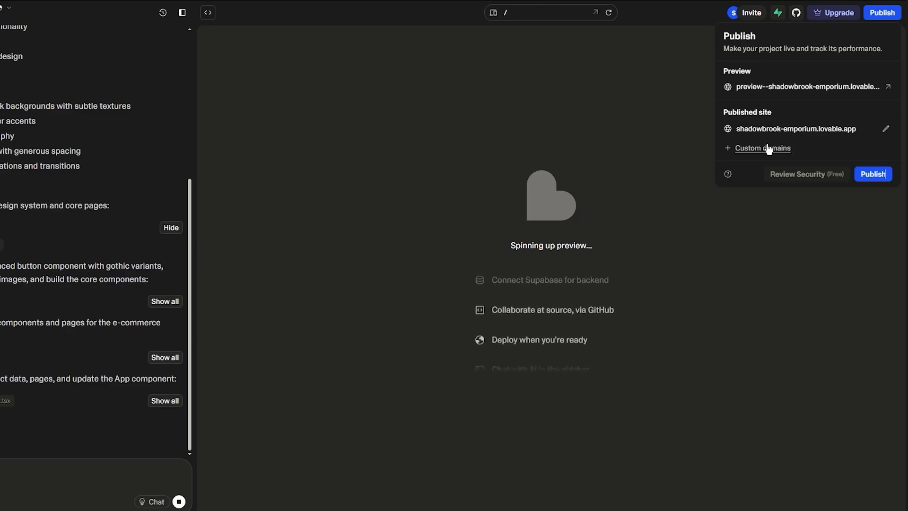
{"action": "left_click", "coordinate": [769, 148]}
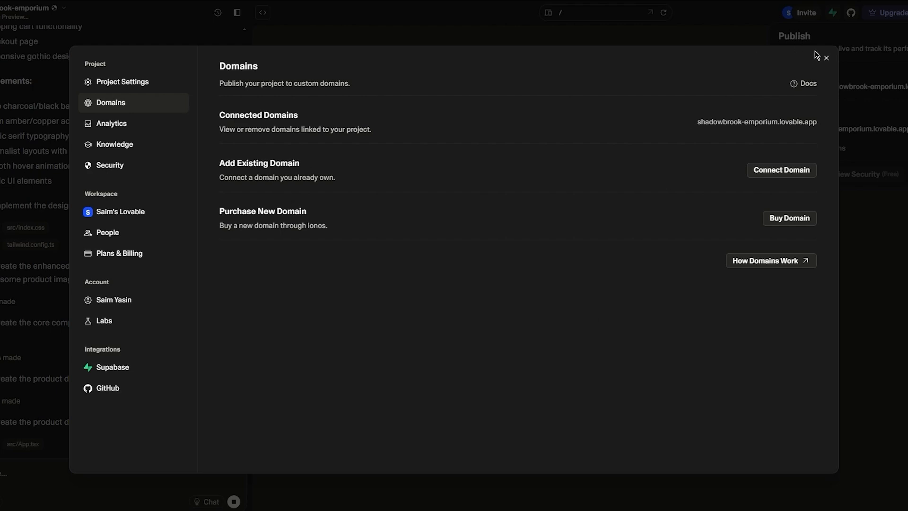
{"action": "left_click", "coordinate": [824, 60]}
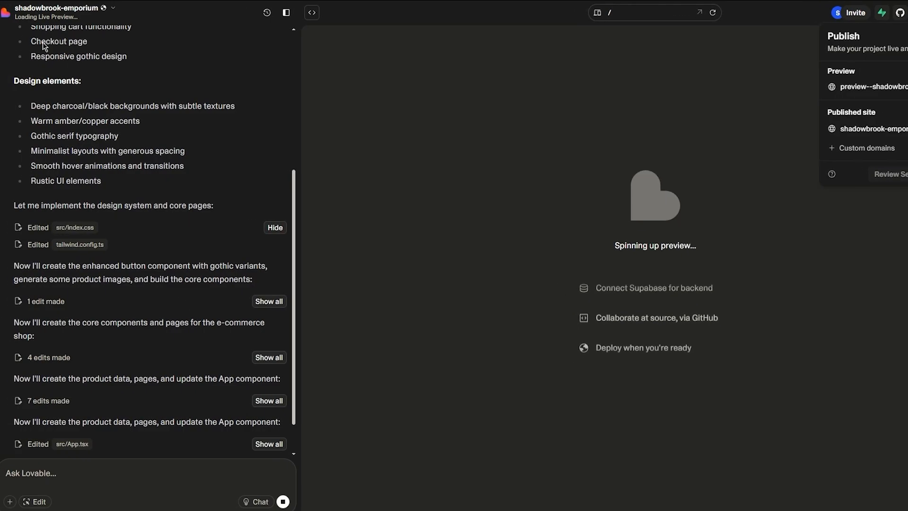
Review the finished build summary in the chat, briefly toggling the code view on and off.
{"action": "left_click_drag", "start_coordinate": [292, 229], "coordinate": [300, 408]}
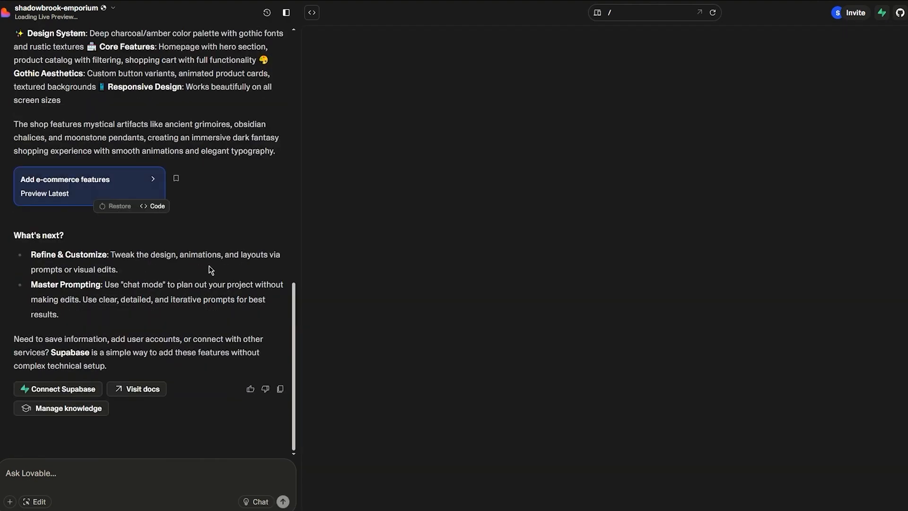
{"action": "left_click", "coordinate": [312, 12]}
{"action": "left_click", "coordinate": [311, 13]}
{"action": "scroll", "coordinate": [169, 320], "scroll_direction": "up", "scroll_amount": 4}
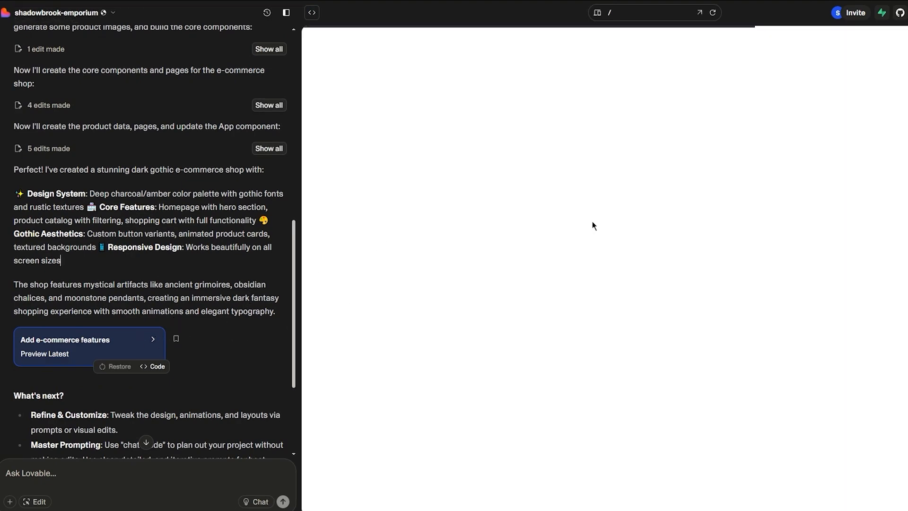
Open the shop's preview address from the publish options and examine the homepage's hero, featured artifacts and benefits sections.
{"action": "left_click", "coordinate": [892, 13]}
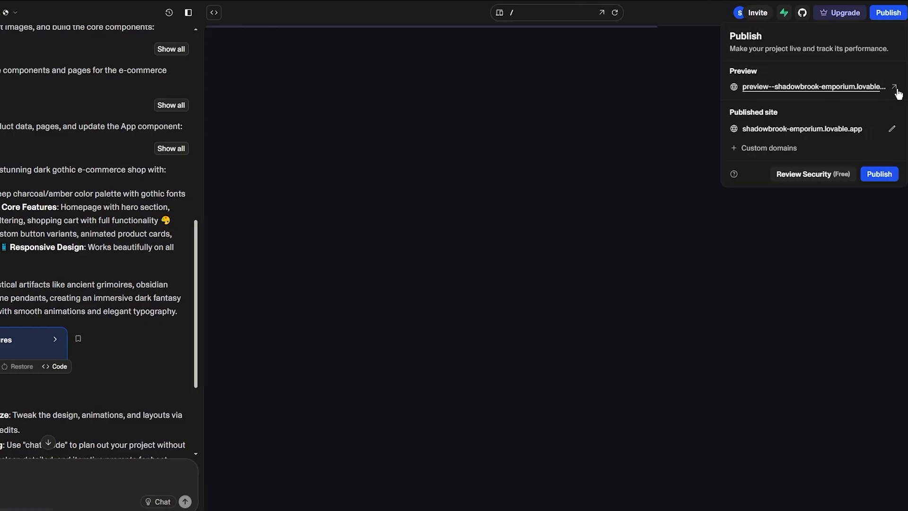
{"action": "left_click", "coordinate": [895, 89]}
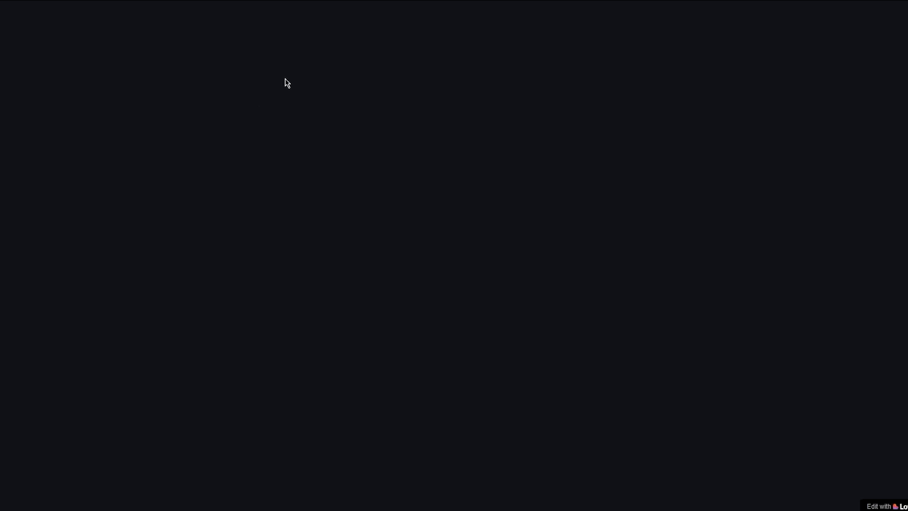
{"action": "scroll", "coordinate": [314, 163], "scroll_direction": "down", "scroll_amount": 10}
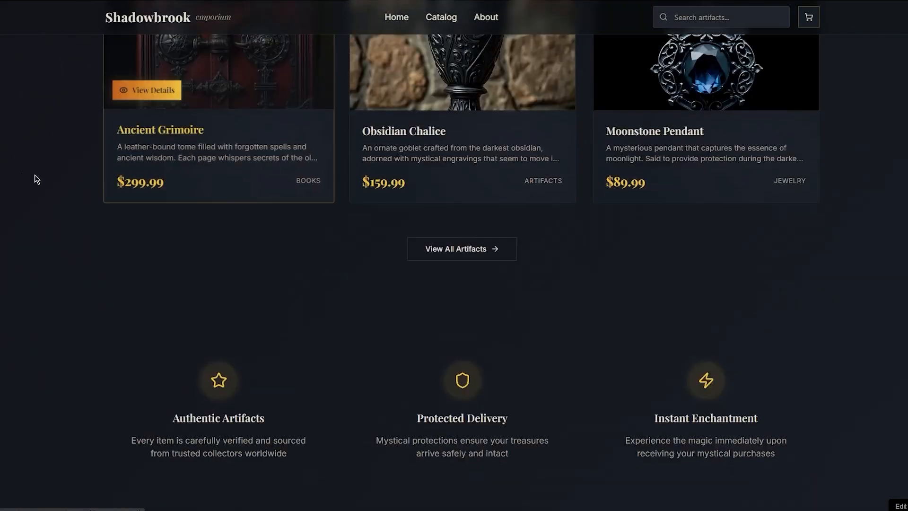
{"action": "scroll", "coordinate": [41, 175], "scroll_direction": "up", "scroll_amount": 10}
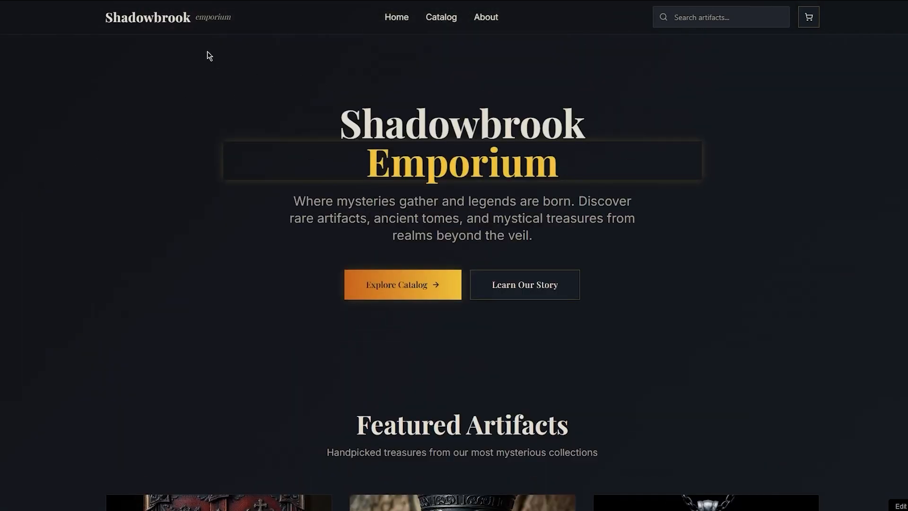
{"action": "left_click_drag", "start_coordinate": [488, 166], "coordinate": [361, 214]}
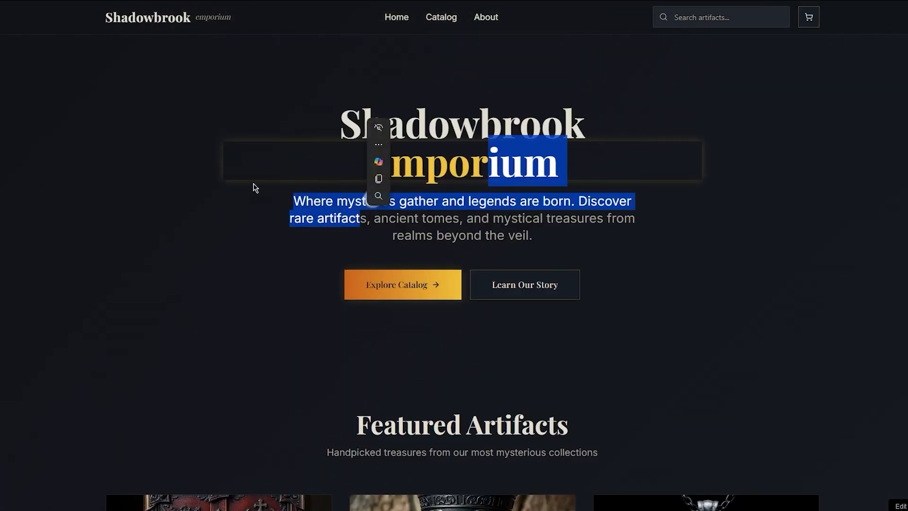
{"action": "left_click", "coordinate": [178, 171]}
{"action": "scroll", "coordinate": [315, 167], "scroll_direction": "down", "scroll_amount": 6}
{"action": "scroll", "coordinate": [317, 171], "scroll_direction": "down", "scroll_amount": 5}
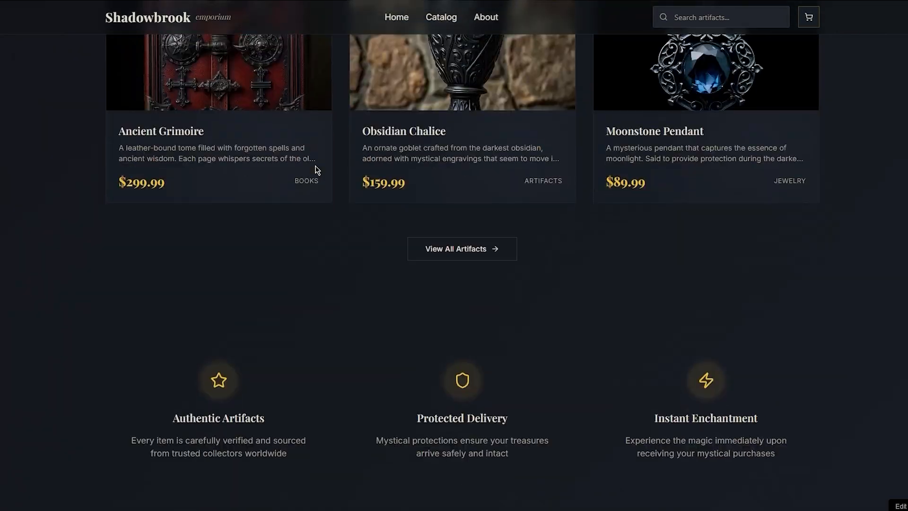
{"action": "scroll", "coordinate": [317, 171], "scroll_direction": "up", "scroll_amount": 10}
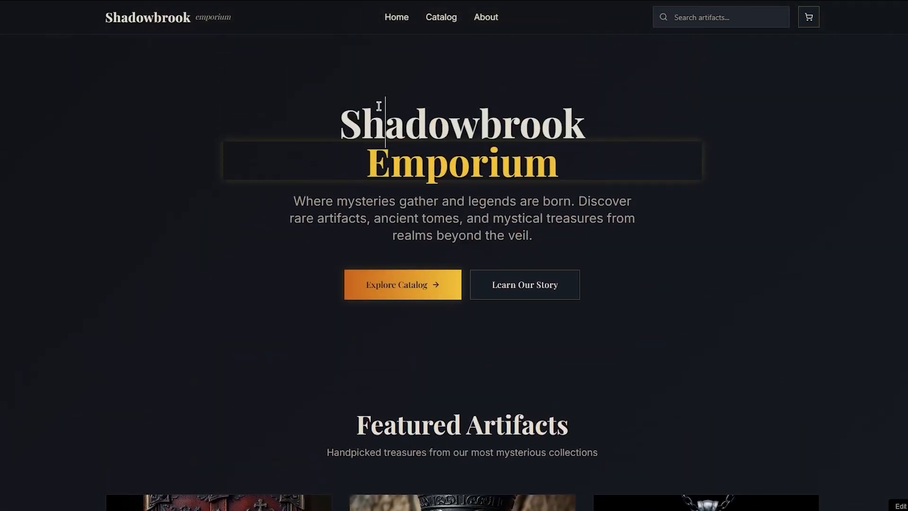
{"action": "scroll", "coordinate": [198, 157], "scroll_direction": "down", "scroll_amount": 10}
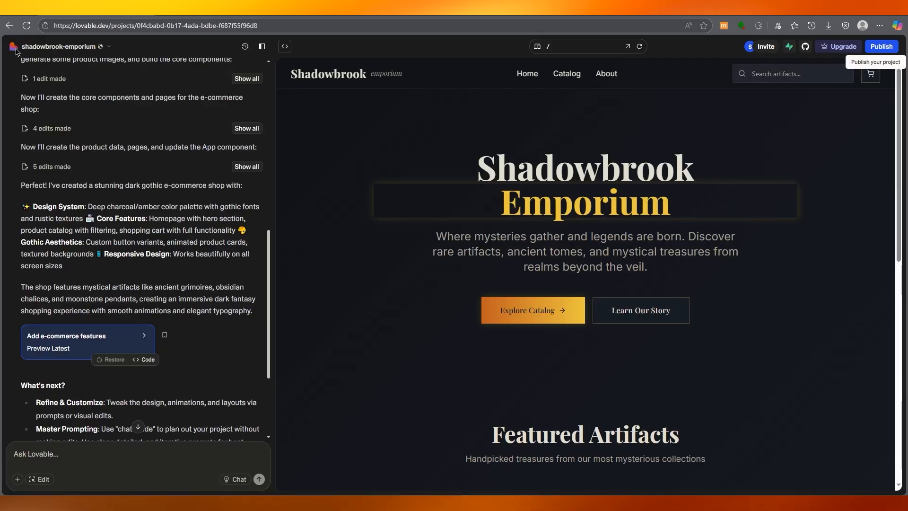
Return to the shadowbrook-emporium project and go from it to the dashboard.
{"action": "left_click", "coordinate": [16, 51]}
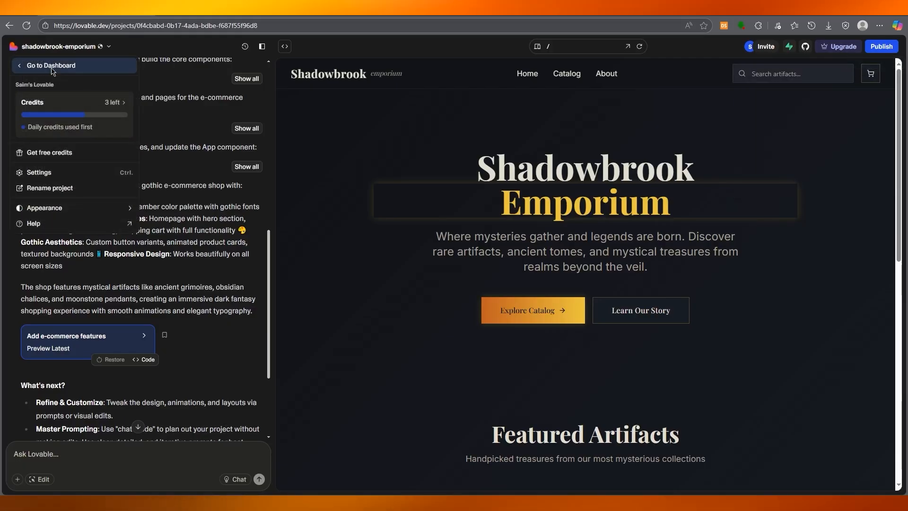
{"action": "left_click", "coordinate": [61, 97]}
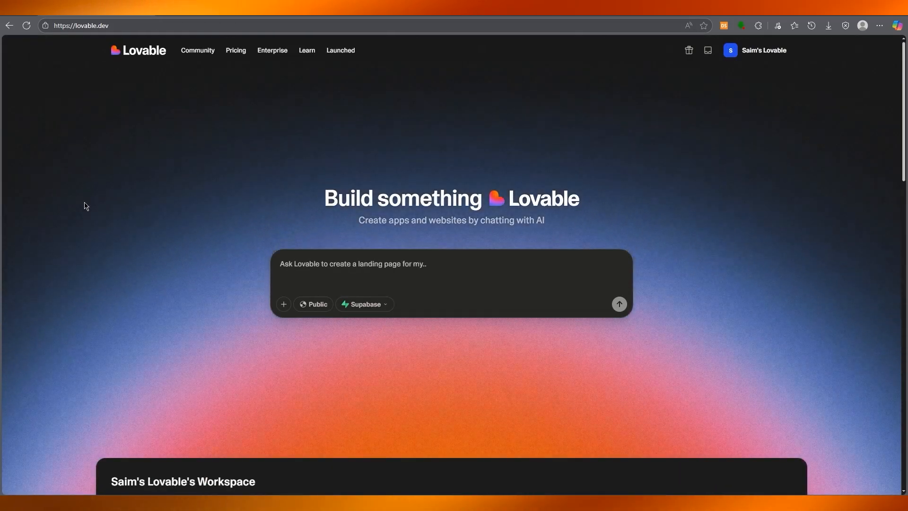